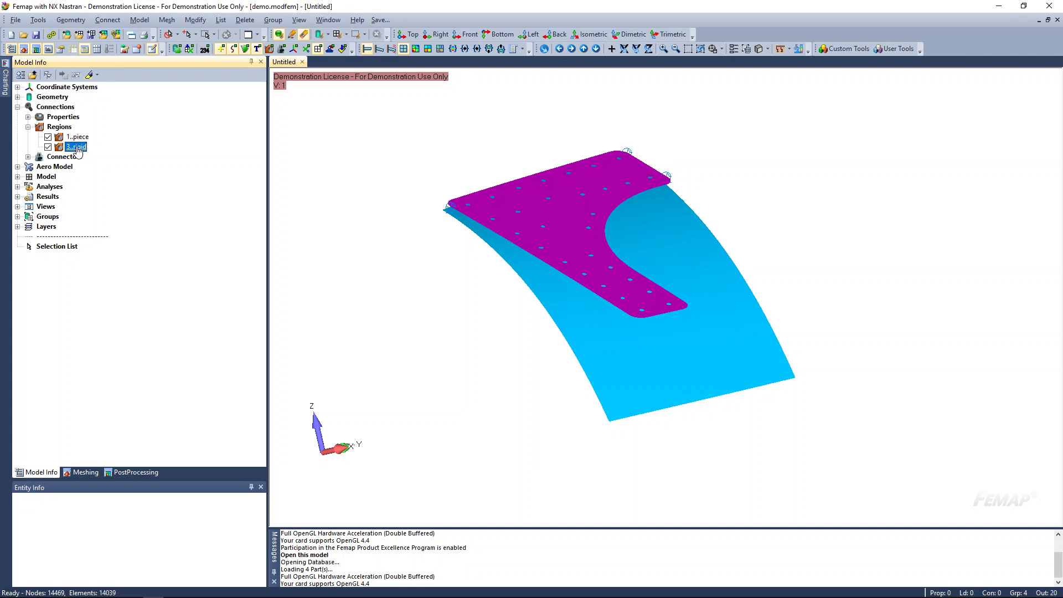
Step: Inspect the rigid connection property's settings and available connect types, leaving them as they are
left_click(29, 117)
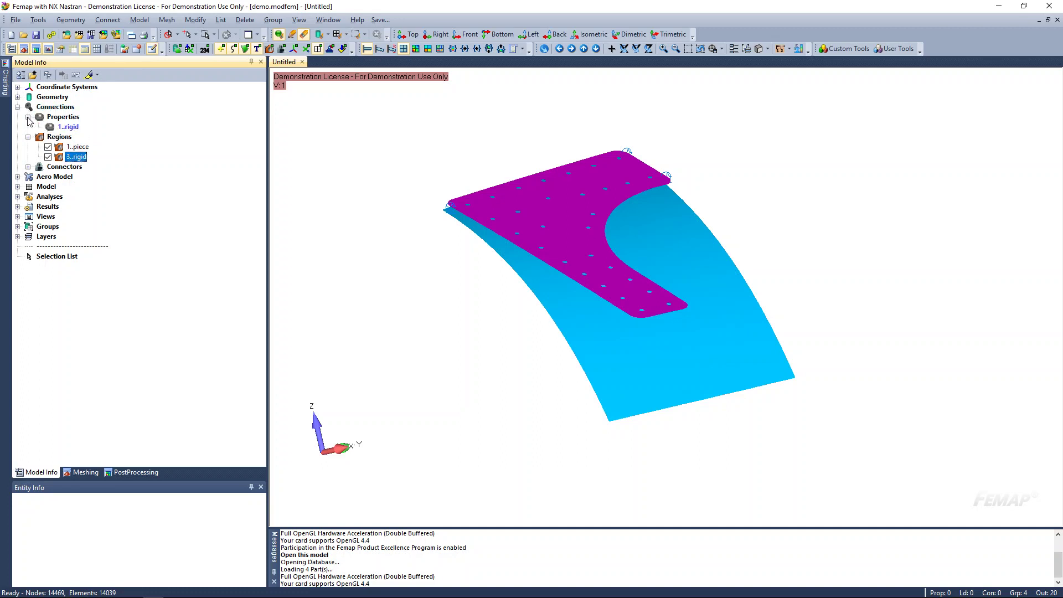
left_click(68, 126)
right_click(67, 130)
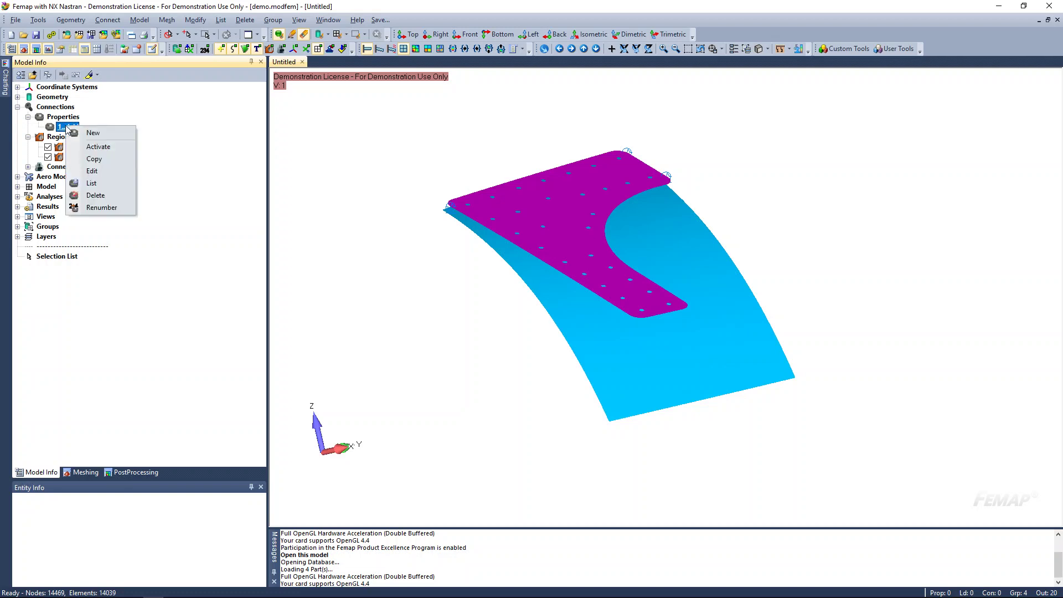
left_click(87, 171)
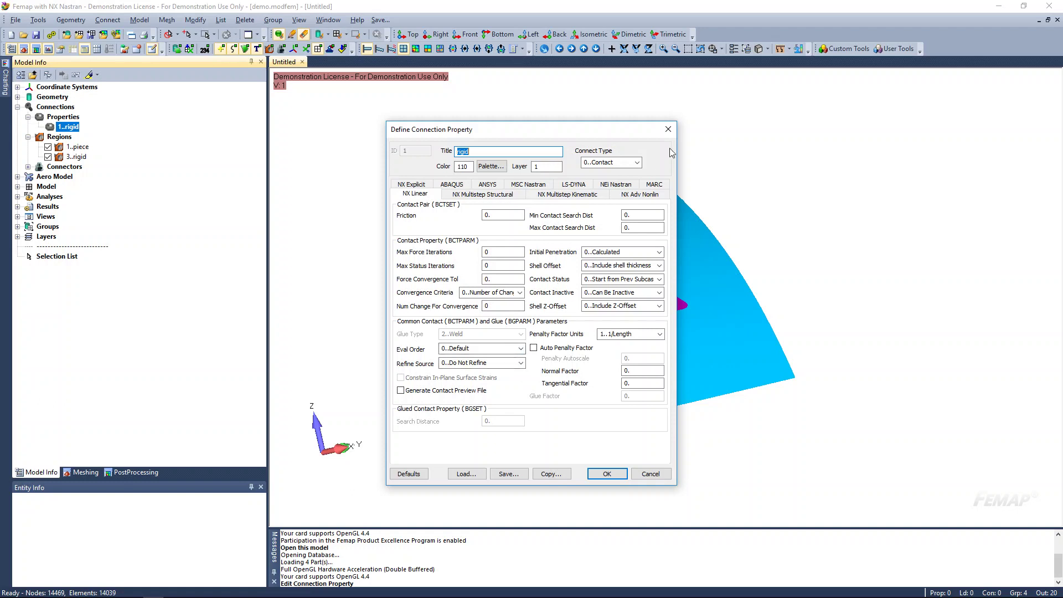
left_click(638, 164)
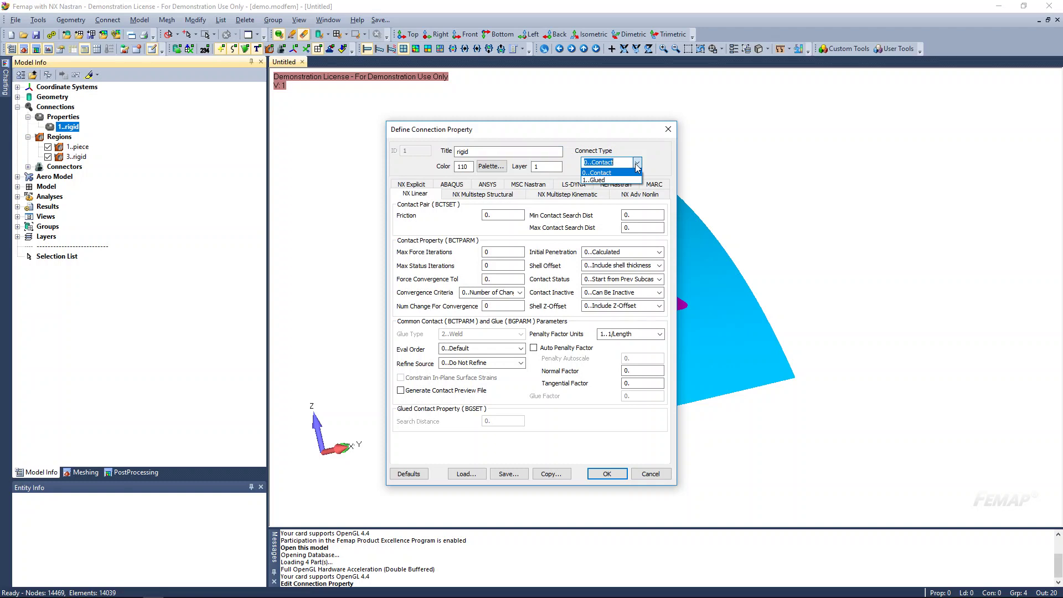
left_click(637, 165)
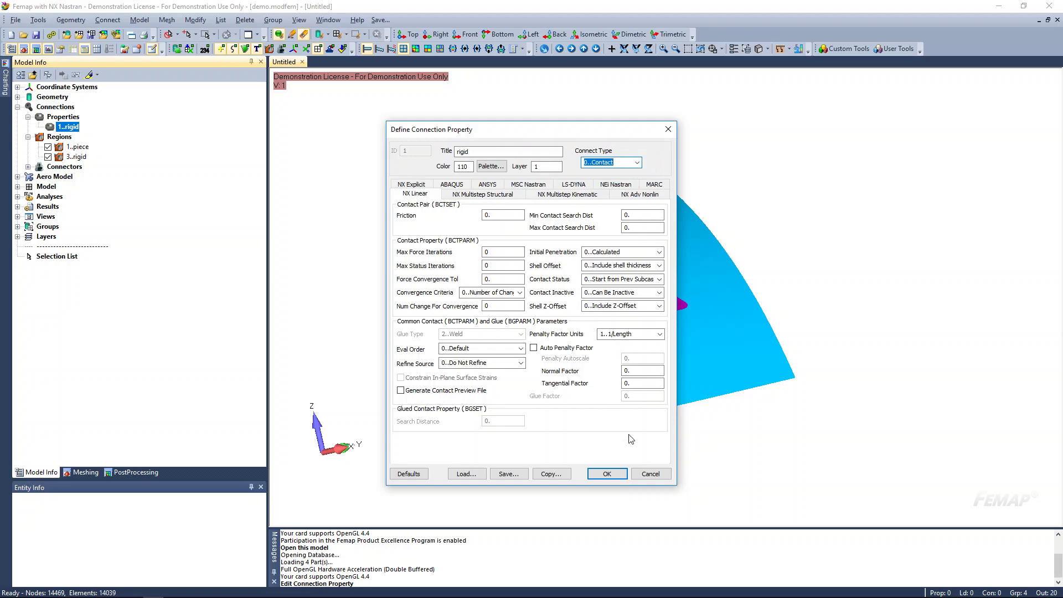
left_click(646, 474)
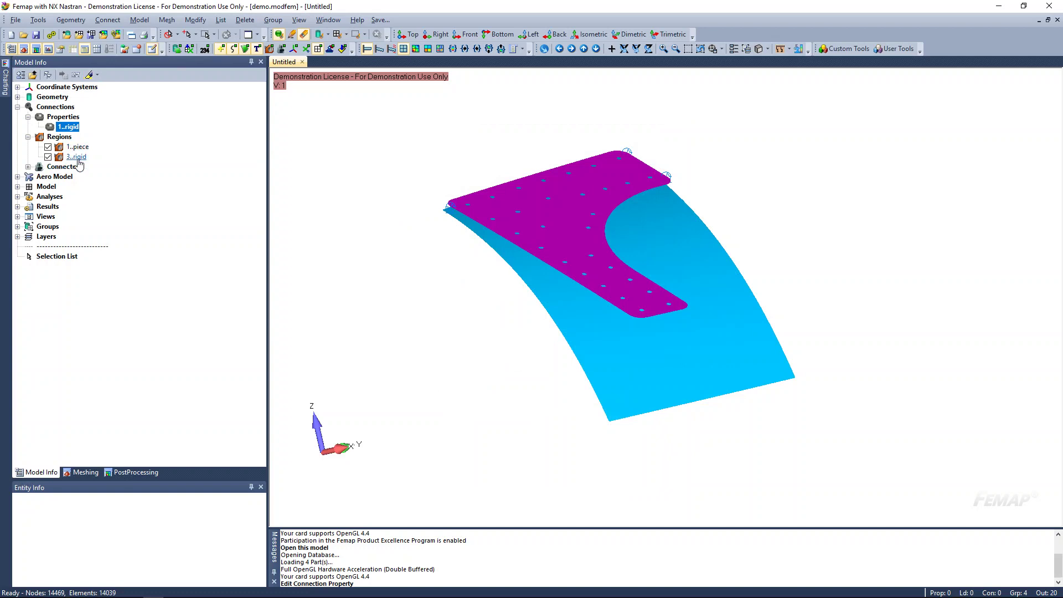
Step: Inspect the rigid connection region's definition, including its type and reference node, without changing it
right_click(77, 157)
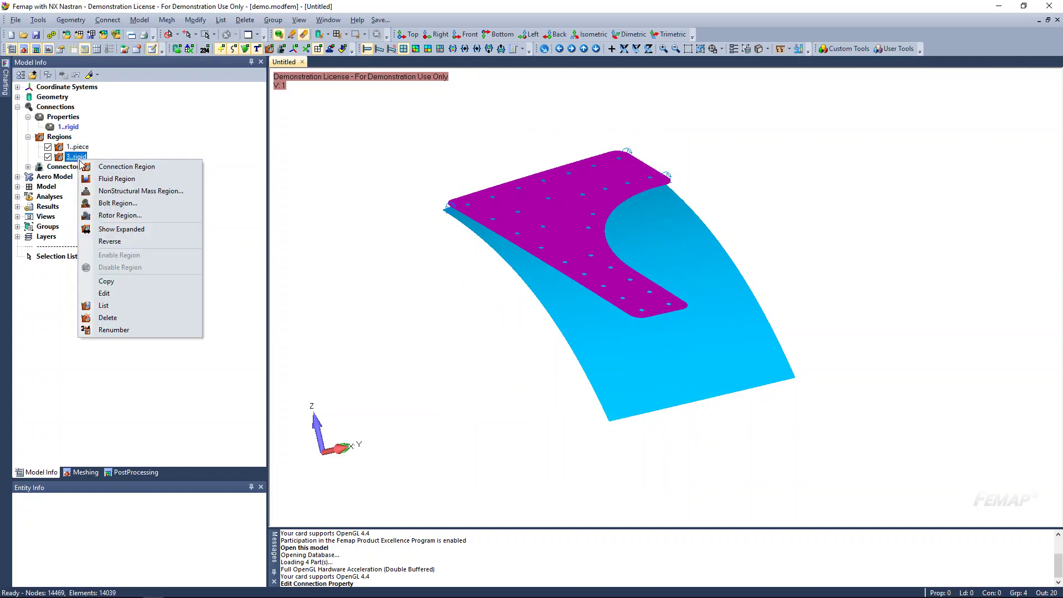
left_click(103, 297)
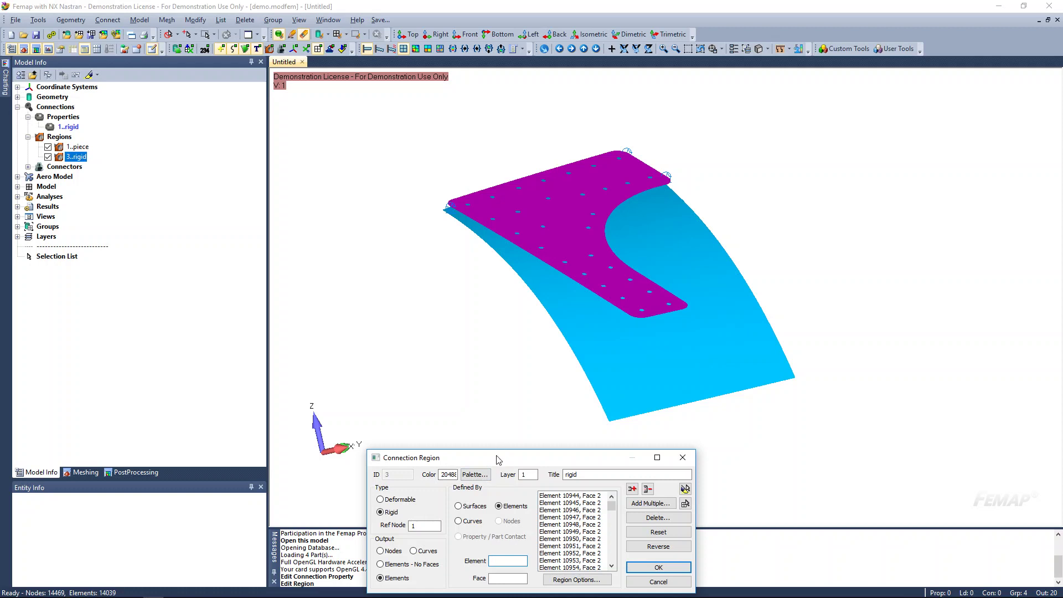
left_click(418, 526)
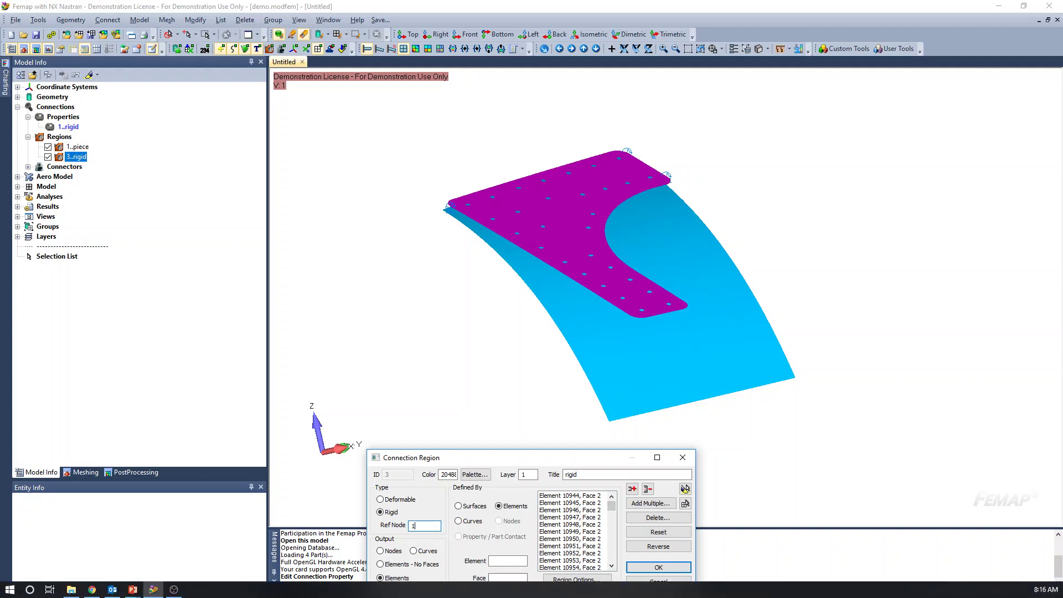
left_click(659, 582)
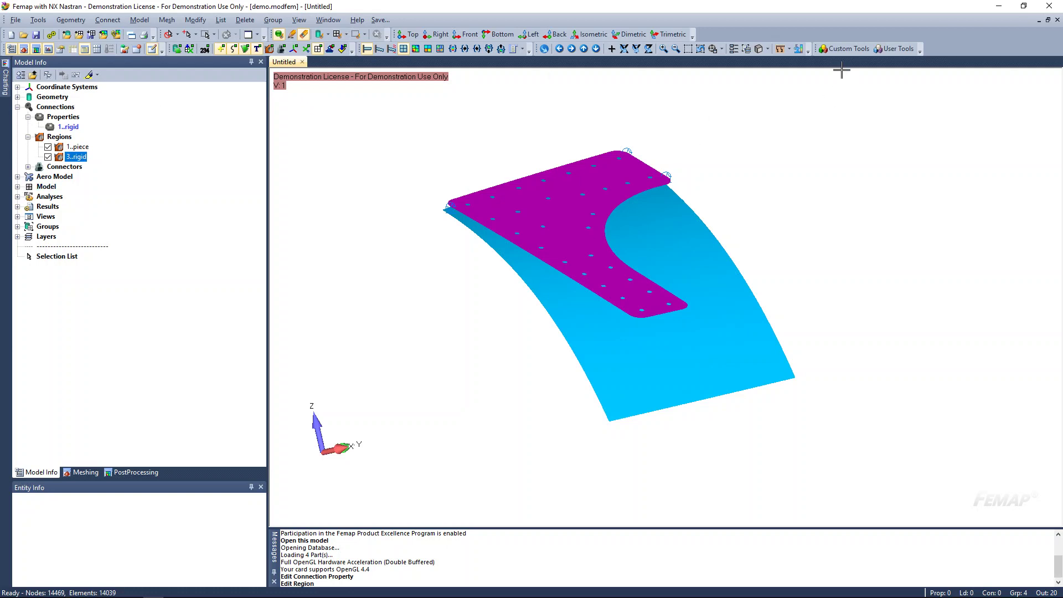
left_click(839, 49)
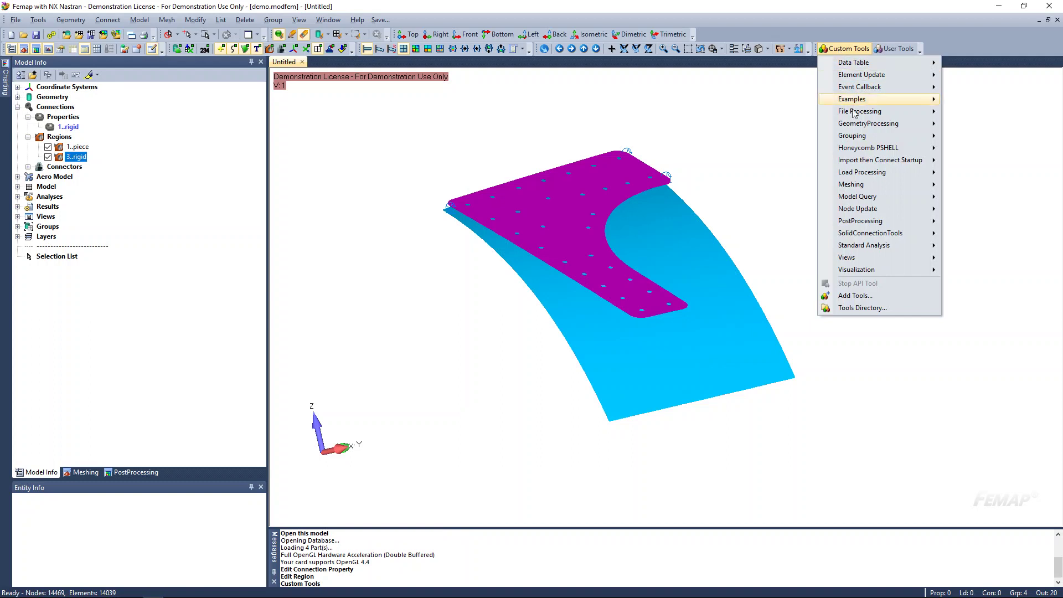
mouse_move(873, 198)
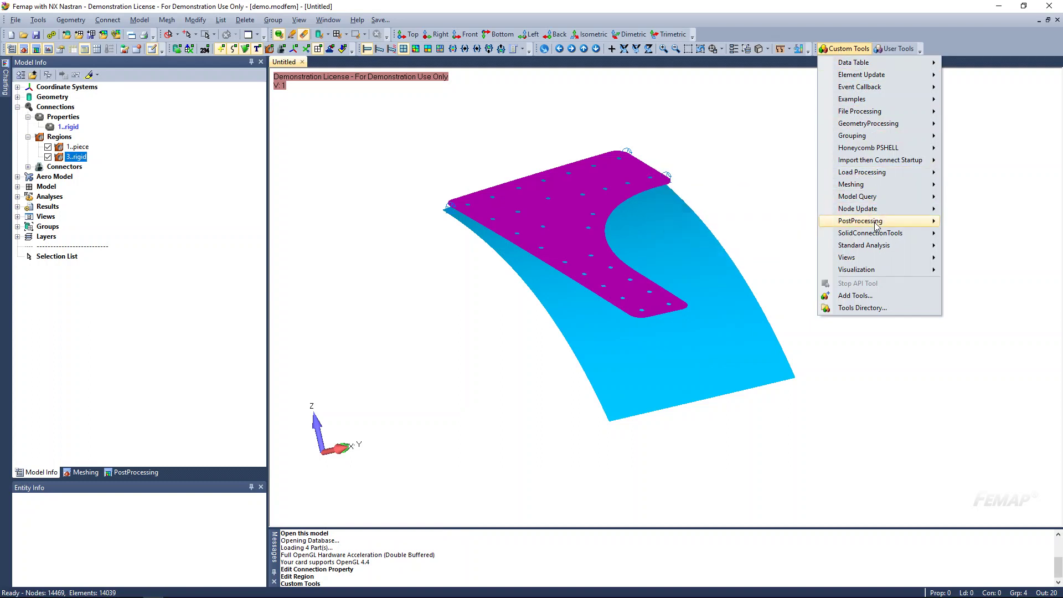
mouse_move(876, 225)
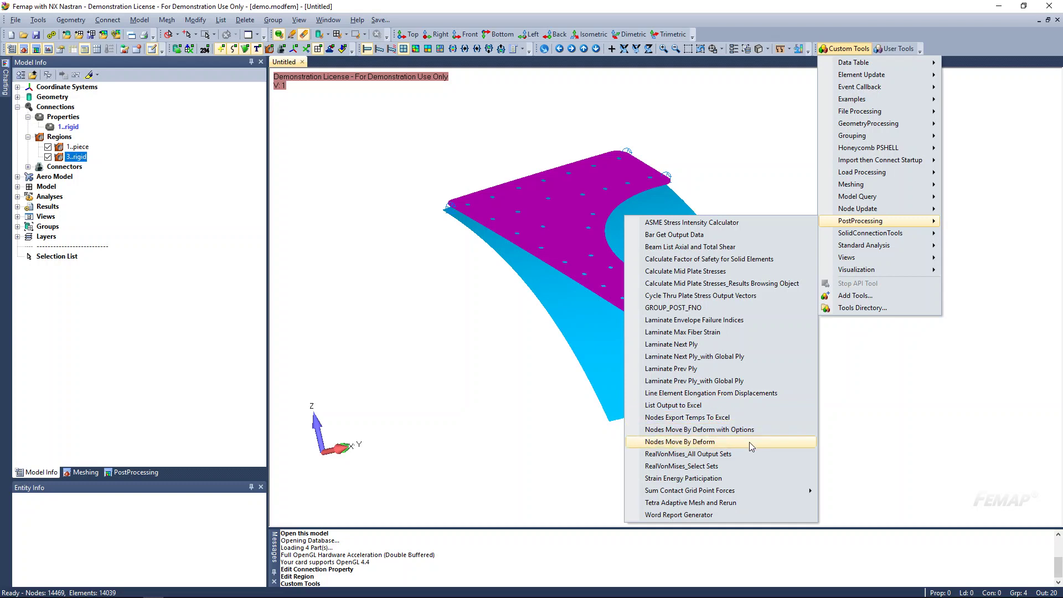
left_click(173, 5)
Step: Begin a linear combination of complete output sets with Case 1 Time 2 at scale factor 1, stored in a new set
left_click(145, 22)
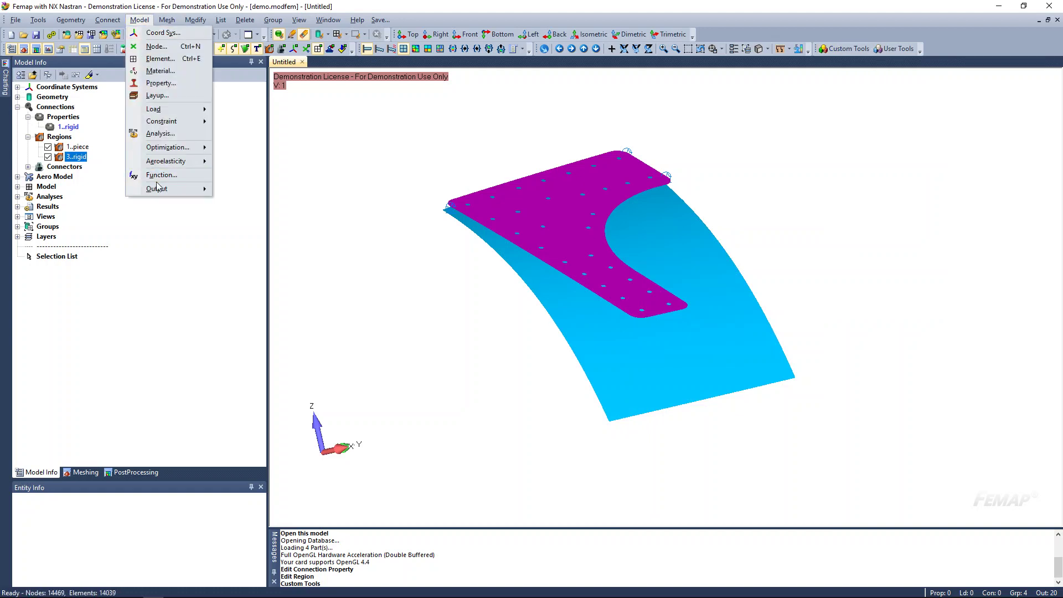
mouse_move(175, 189)
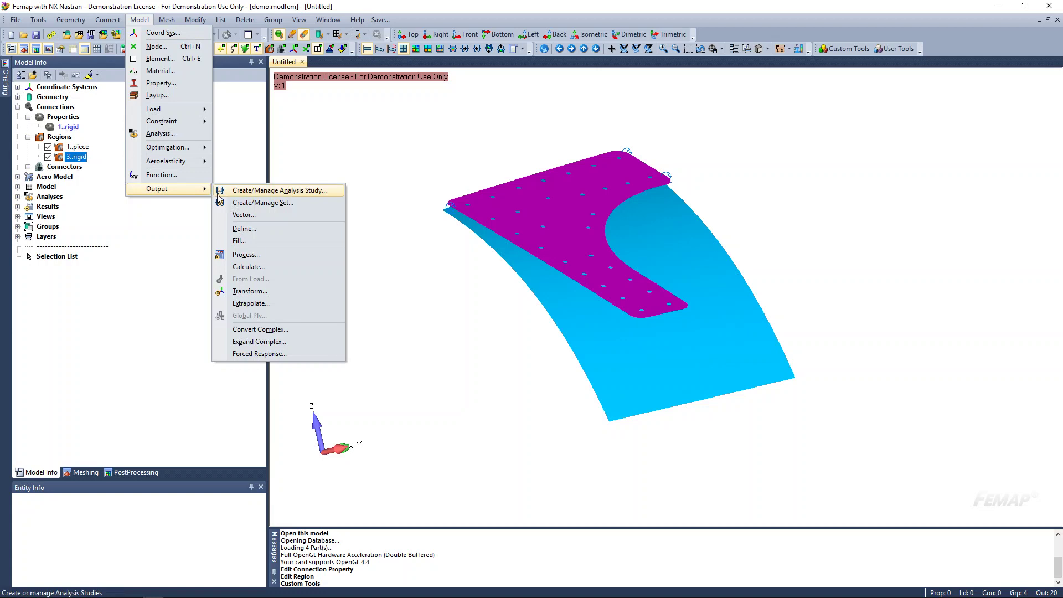
left_click(242, 256)
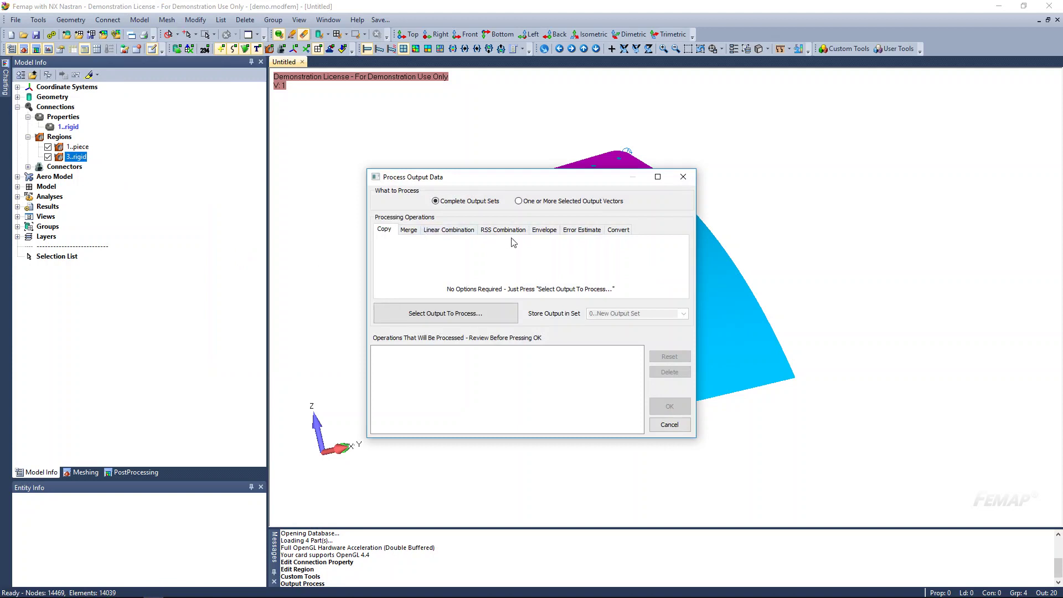
left_click(451, 230)
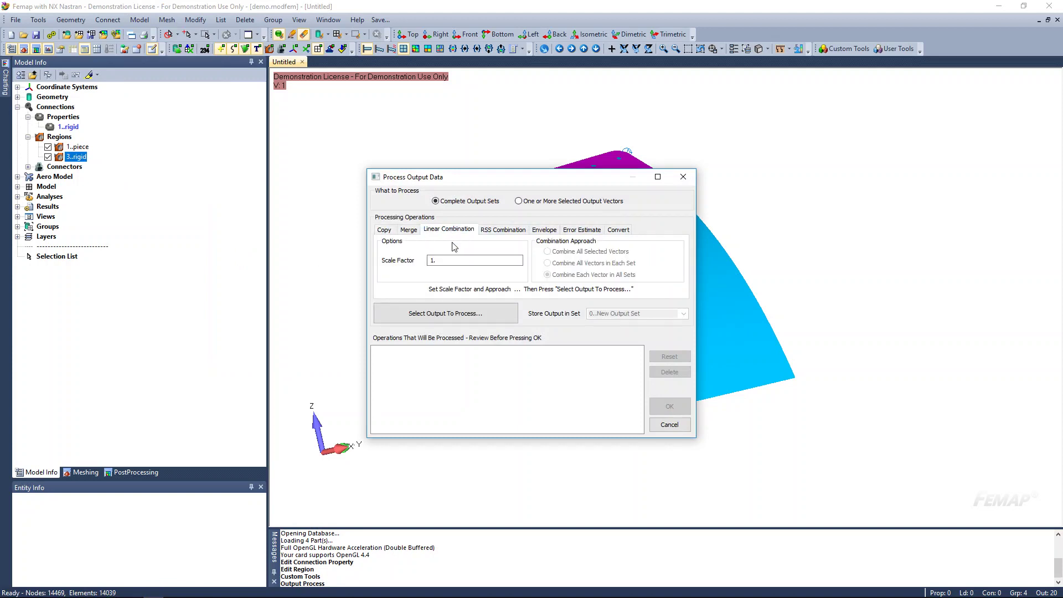
left_click(452, 314)
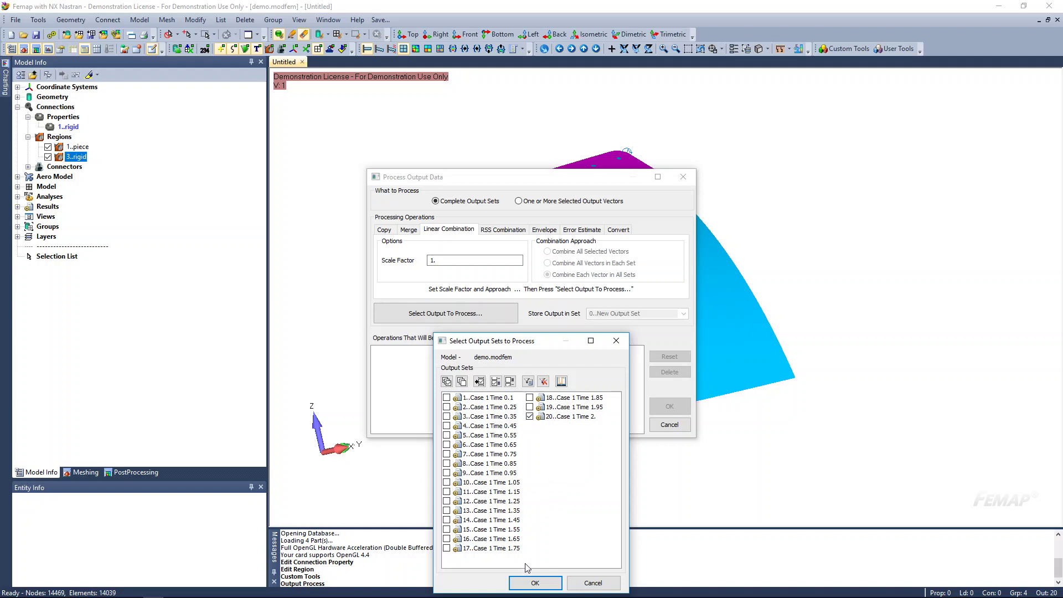
left_click(527, 584)
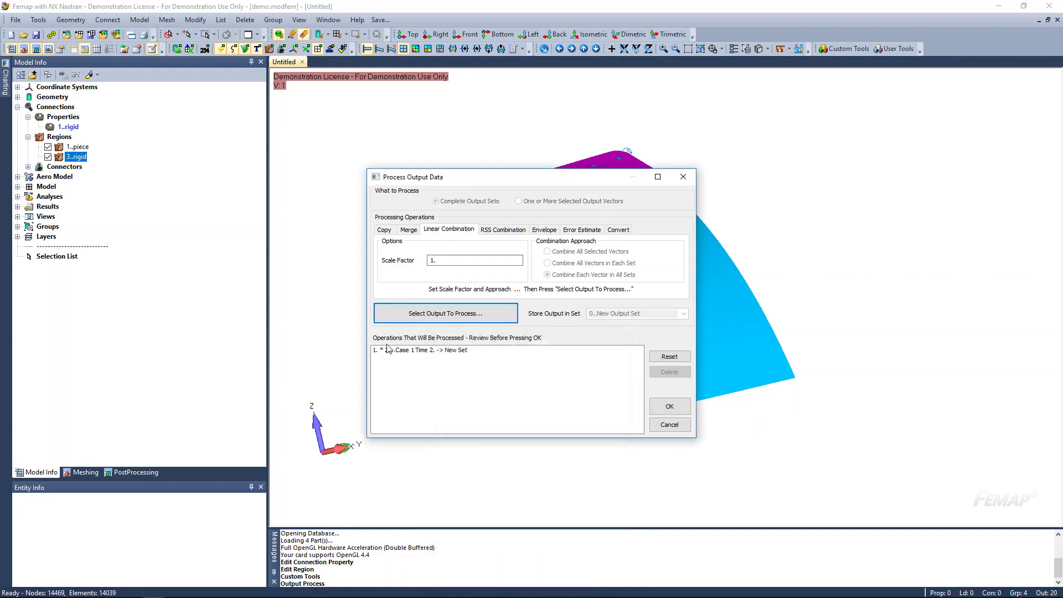
Step: Add output set 10, Case 1 Time 1.05, with scale factor -1 and process the linear combination
left_click(432, 263)
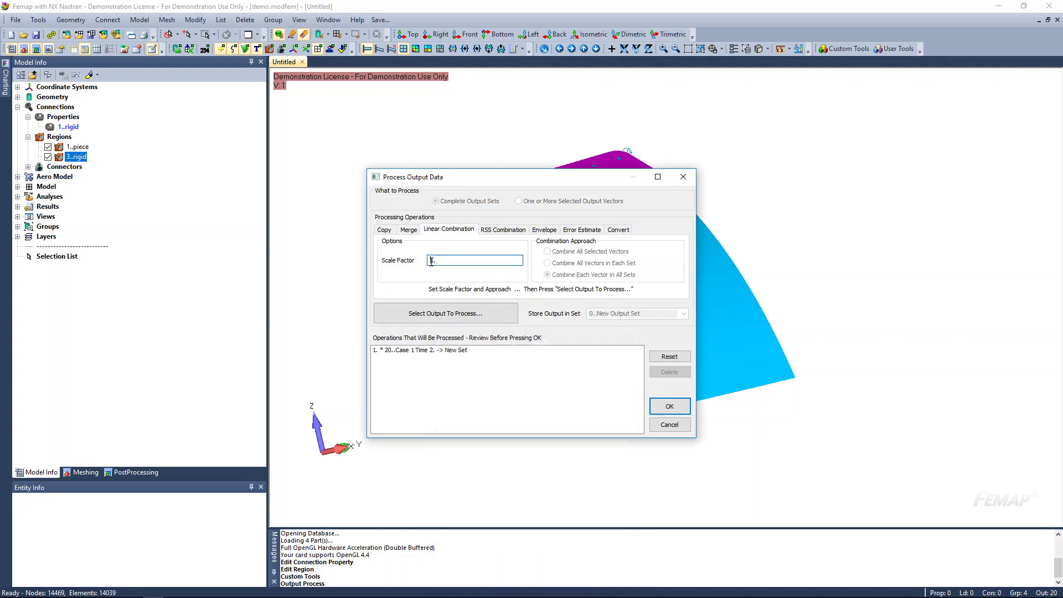
type("-")
left_click(438, 314)
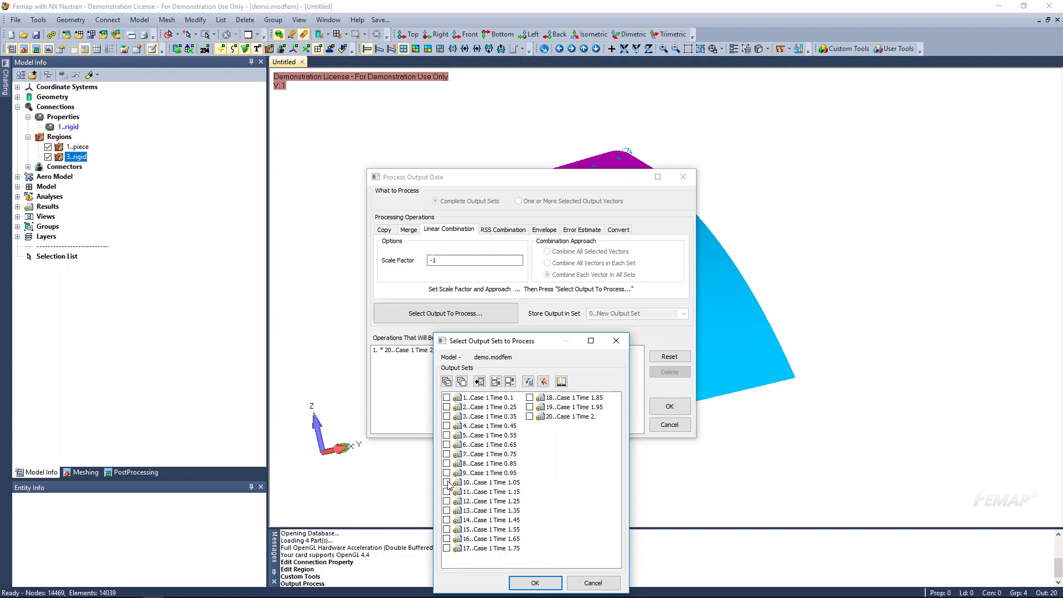
left_click(523, 584)
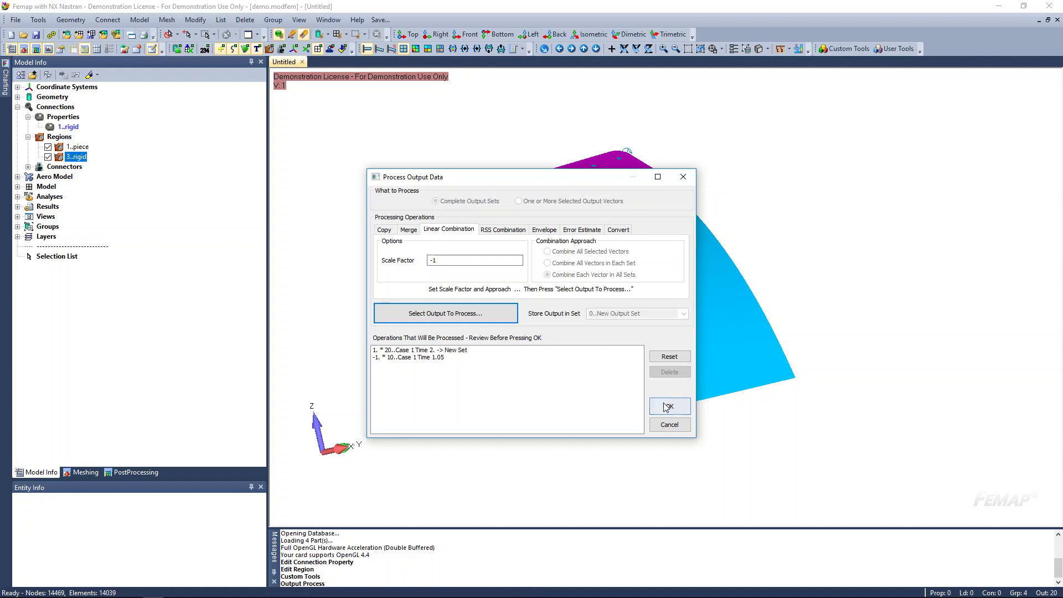
left_click(670, 407)
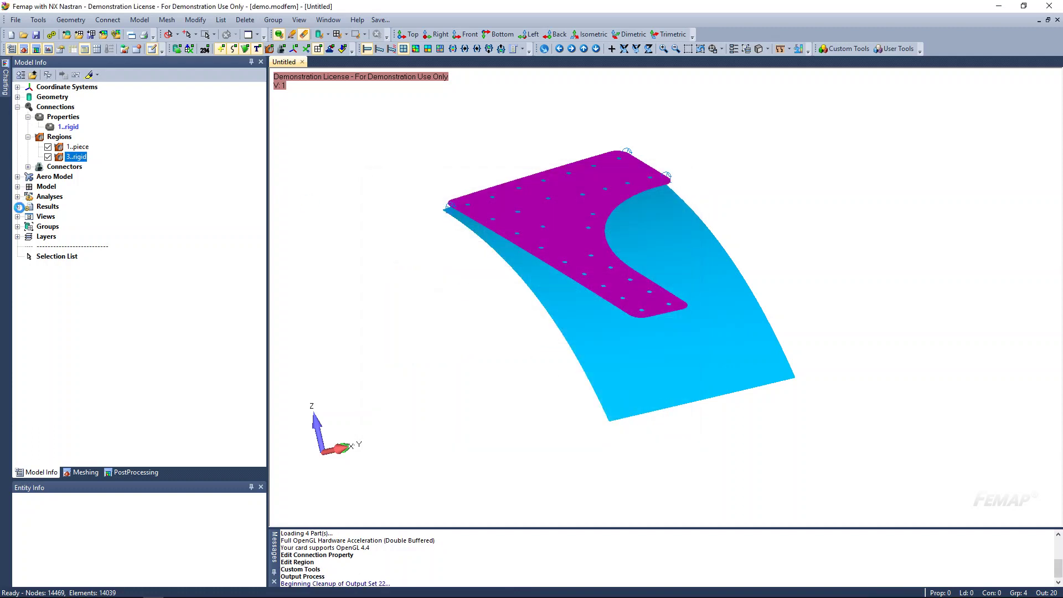
Step: Select the new linear combination output set in the list of all results
left_click(18, 207)
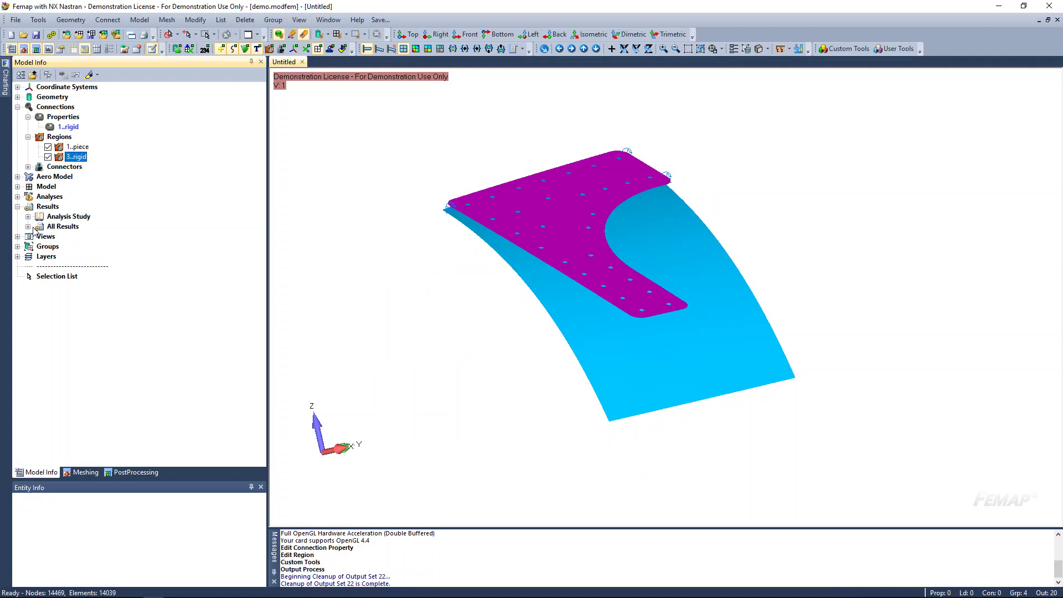
left_click(28, 227)
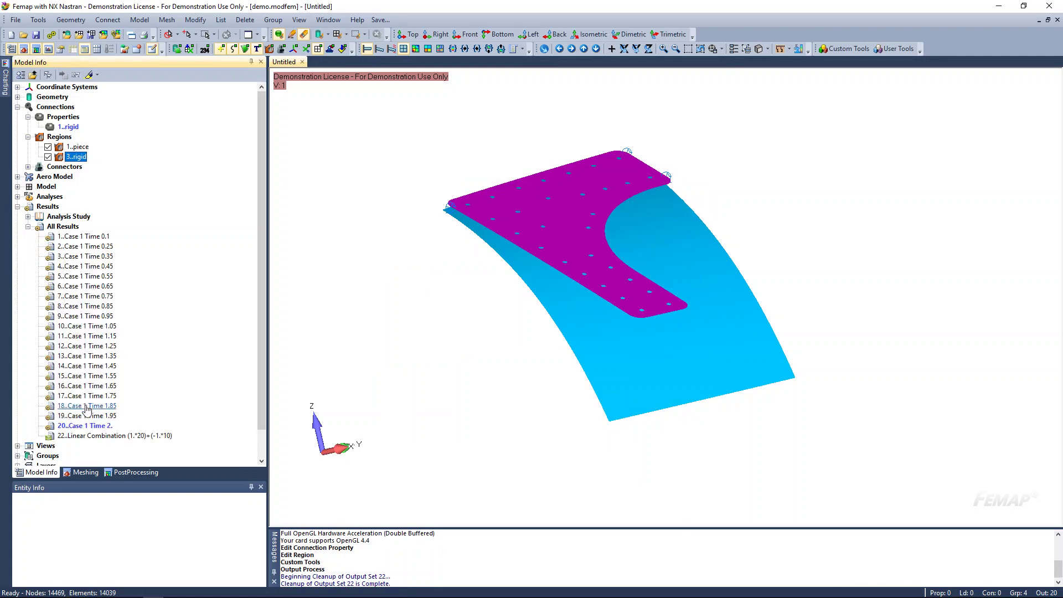
left_click(100, 436)
Step: Choose the linear combination as the contour's output set, view the T3 Translation contour on the model, and hide the contour again
left_click(133, 473)
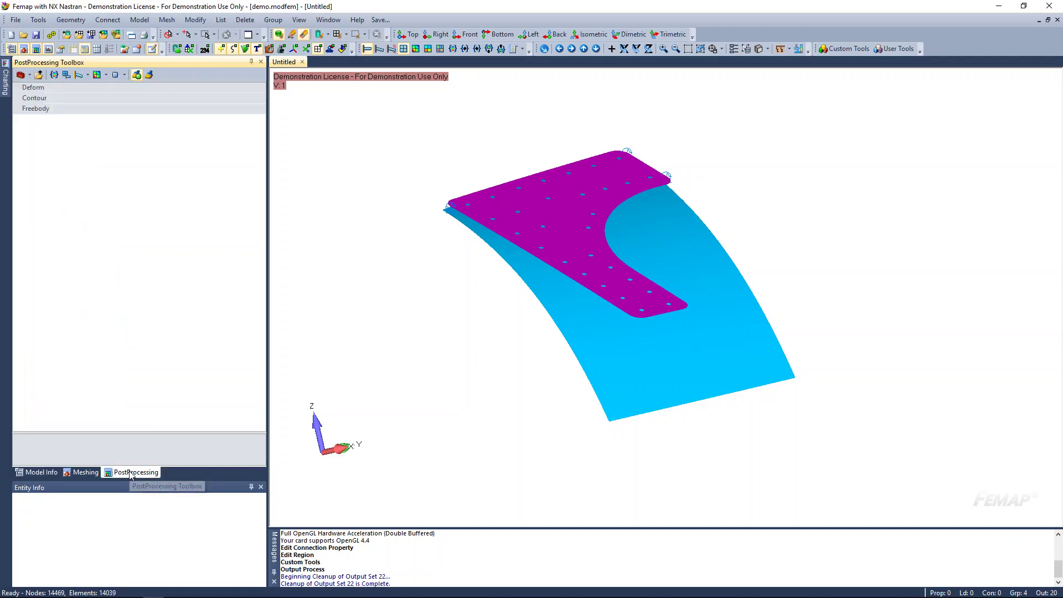
left_click(40, 99)
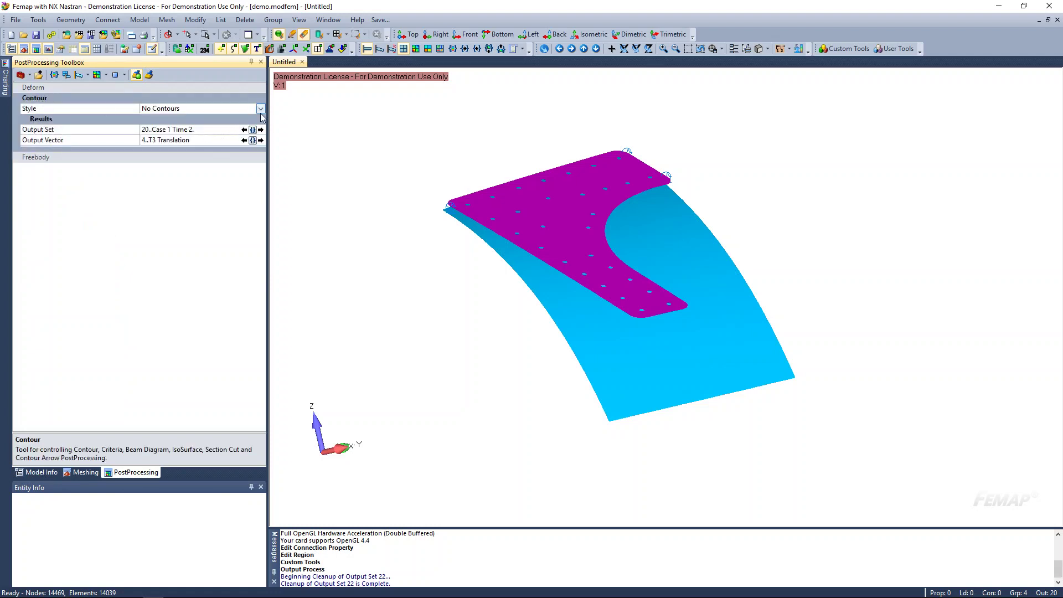
left_click(253, 130)
left_click(253, 129)
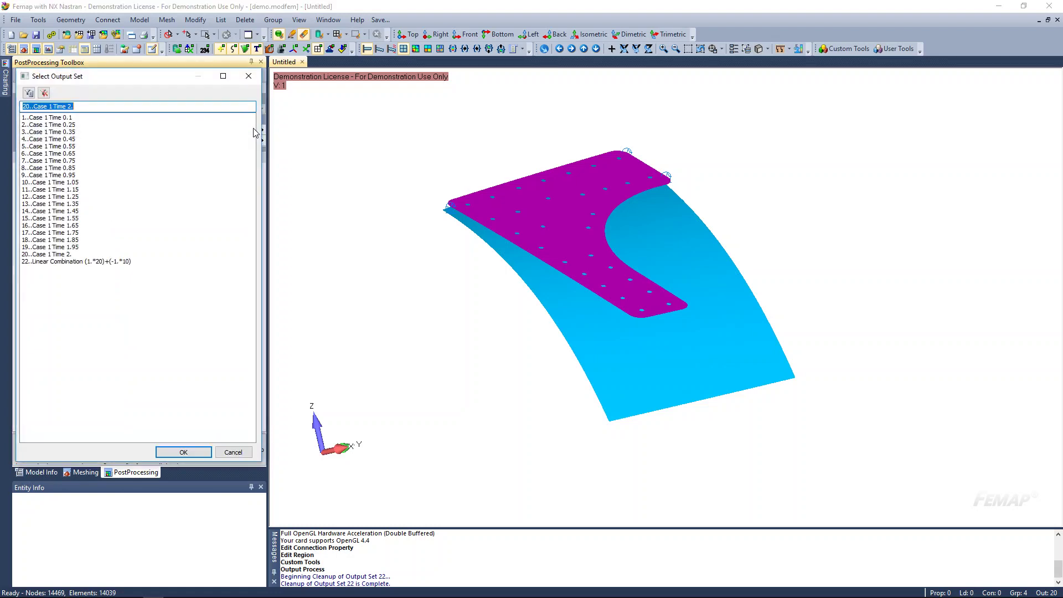
left_click(44, 262)
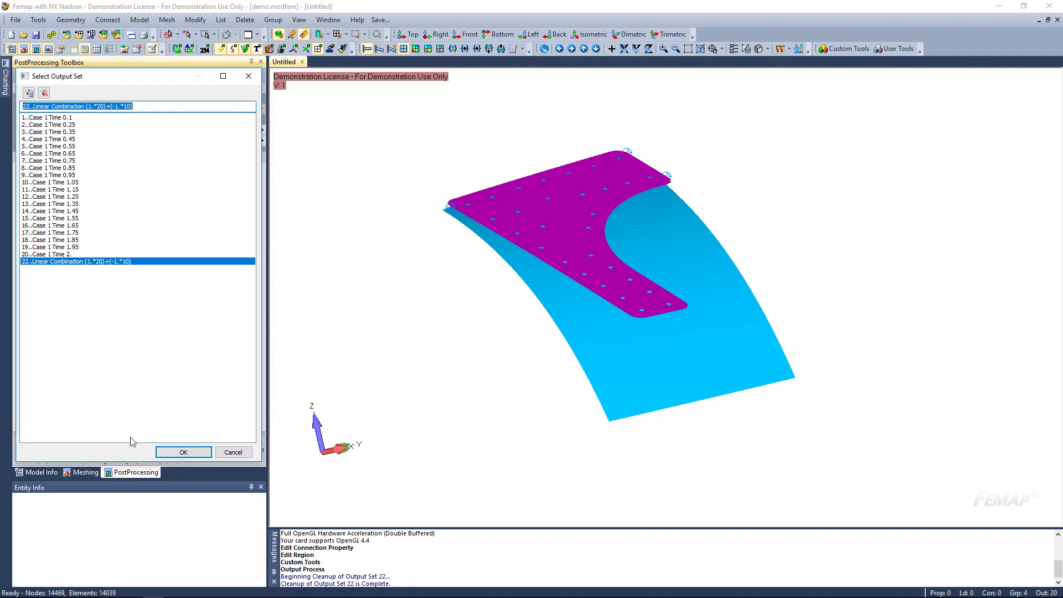
left_click(176, 453)
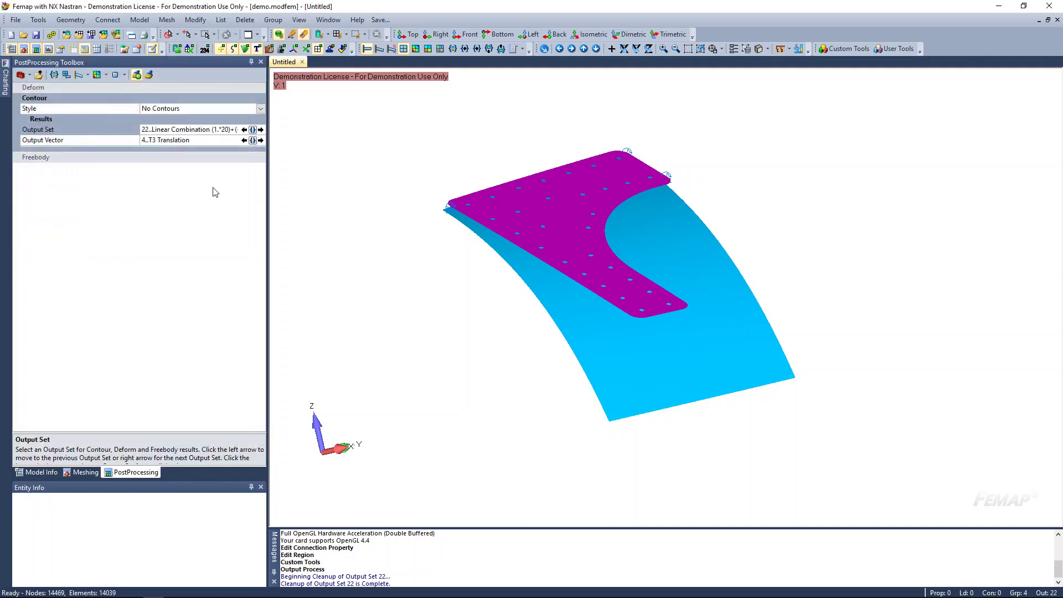
left_click(417, 50)
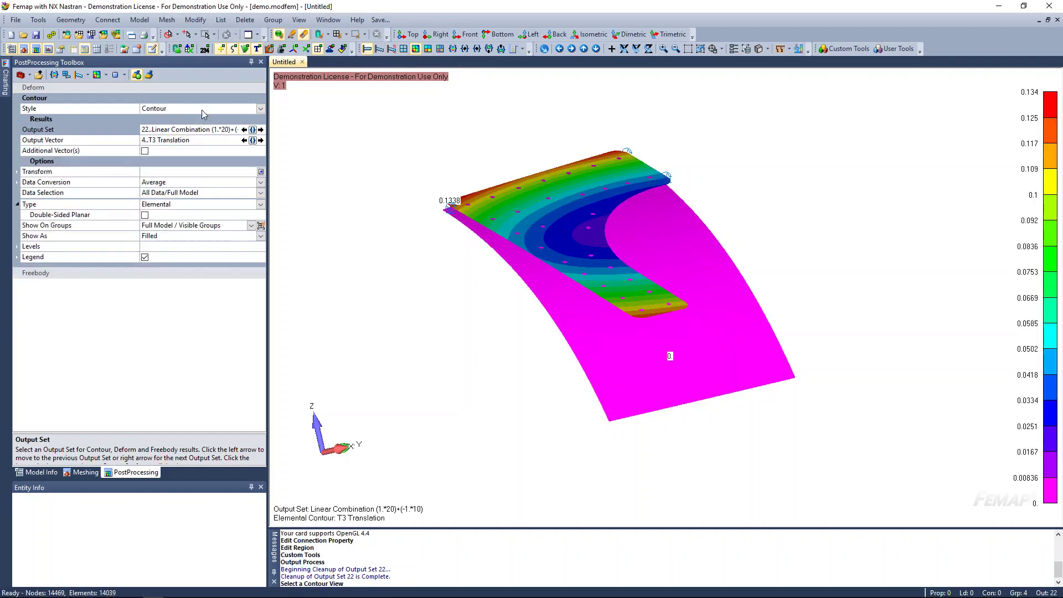
left_click(405, 50)
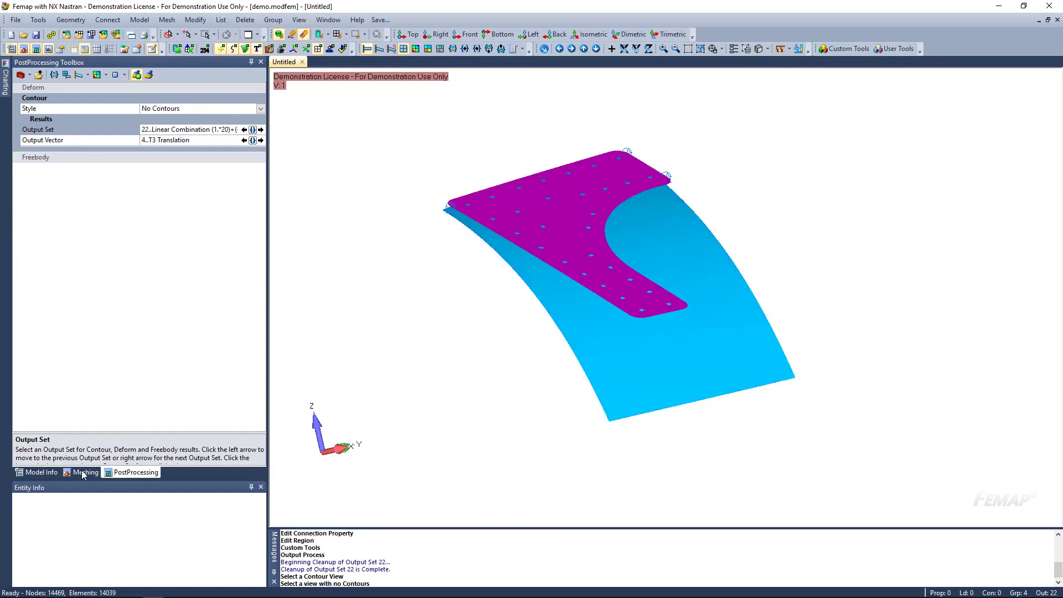
Step: Collapse the results in the model tree and open the bending analysis set in the Analysis Set Manager
left_click(47, 474)
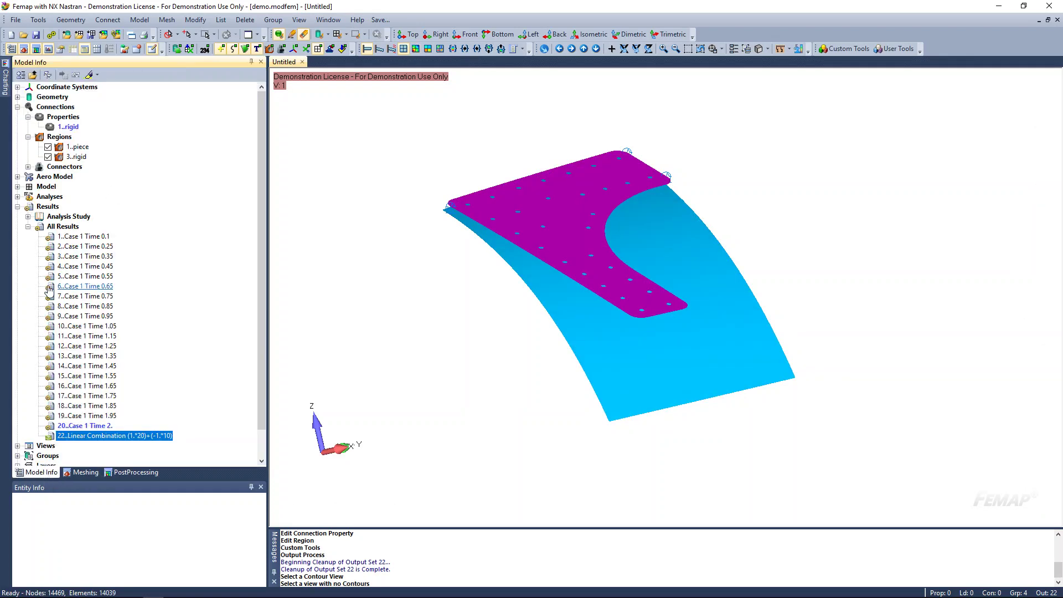
left_click(17, 207)
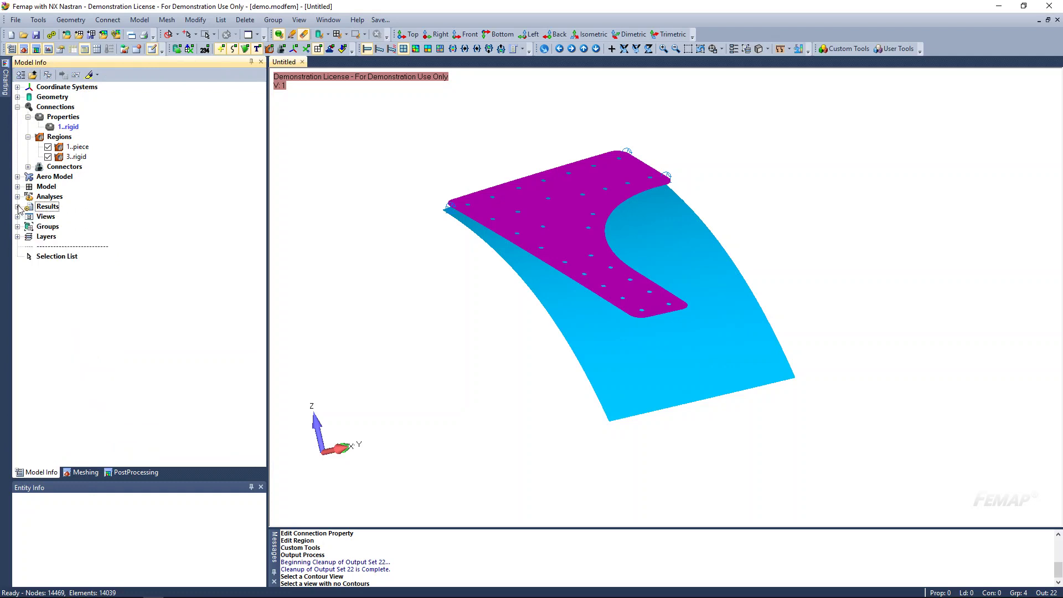
left_click(18, 197)
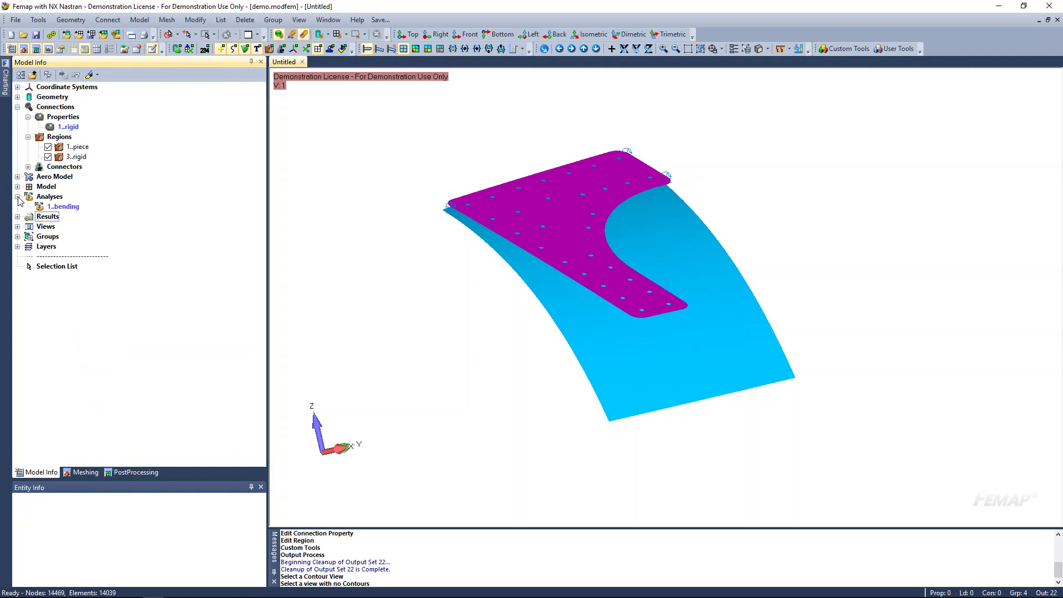
left_click(58, 208)
right_click(58, 210)
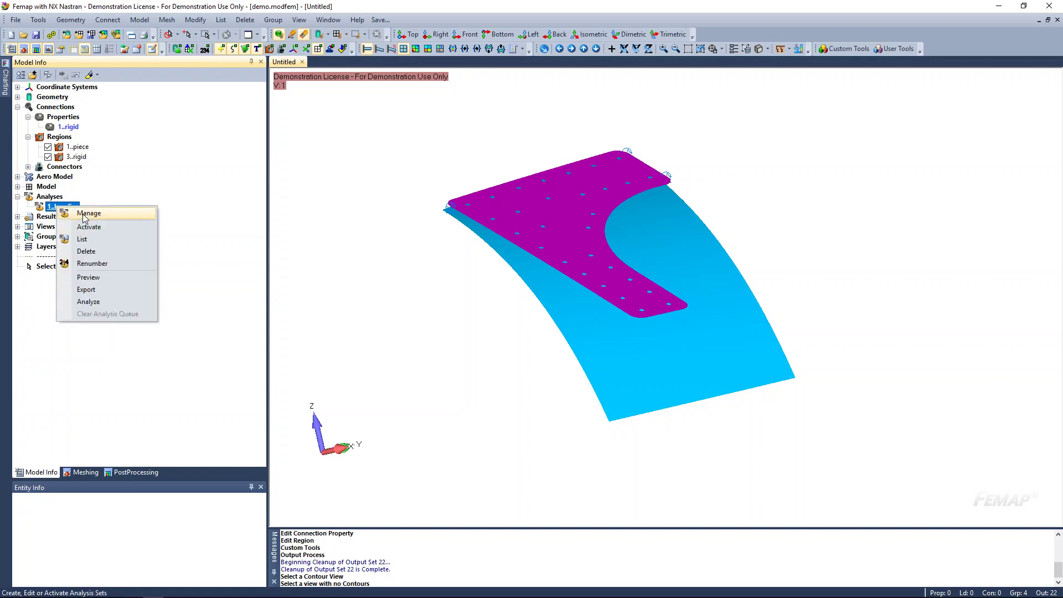
left_click(84, 216)
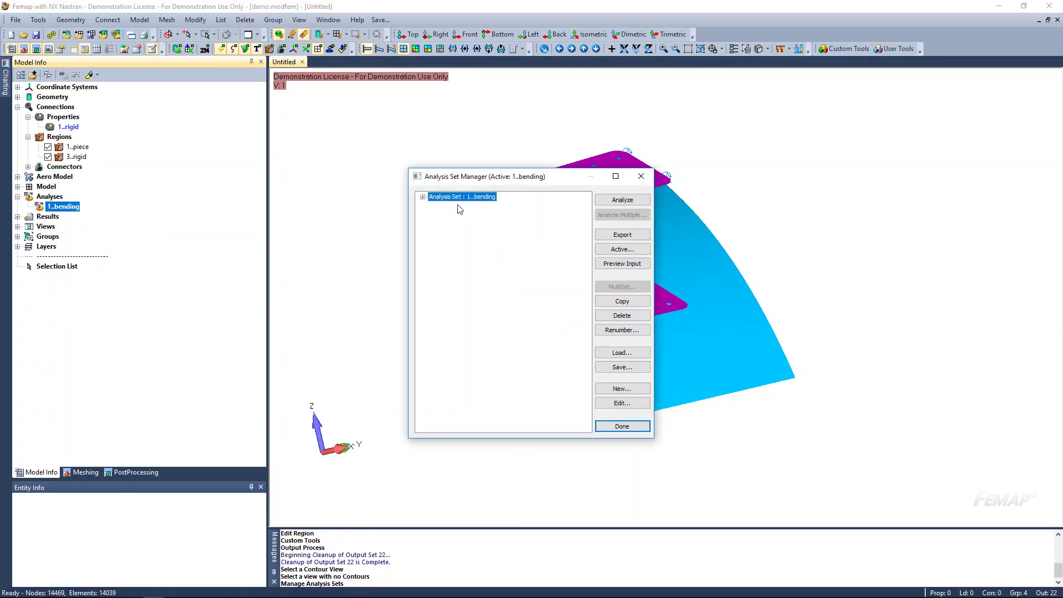
Step: Expand the bending set's Advanced Nonlinear Solver options and open its NXSTRAT solver parameters to examine the time-step settings
left_click(422, 197)
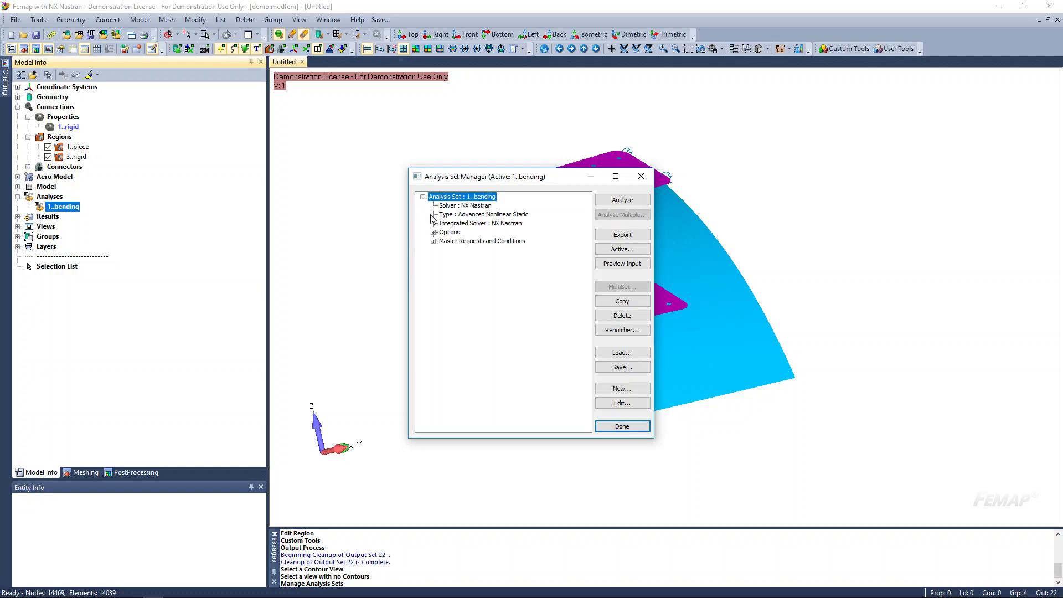
left_click(433, 233)
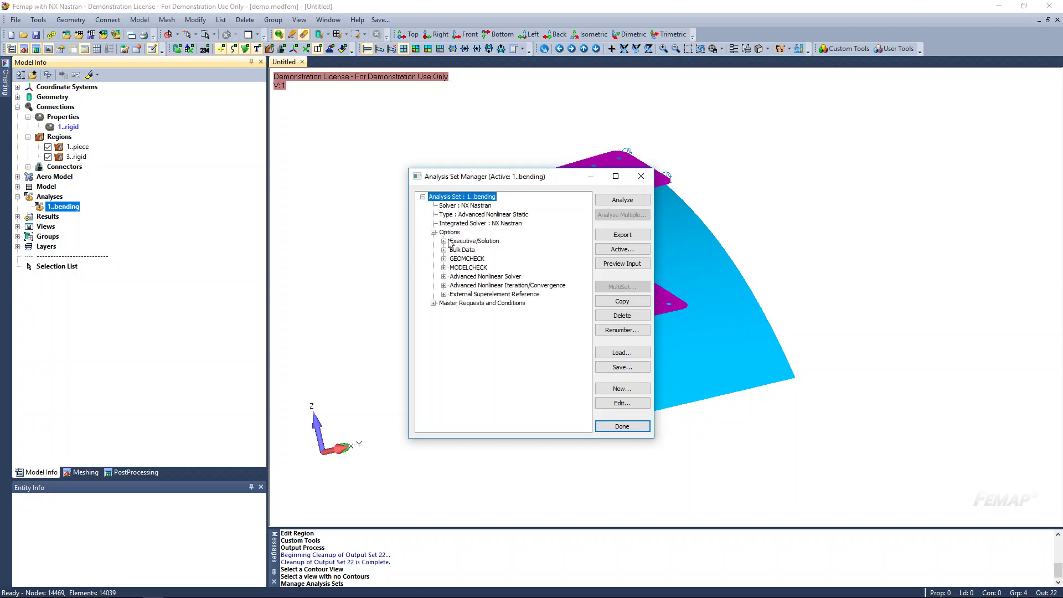
left_click(444, 276)
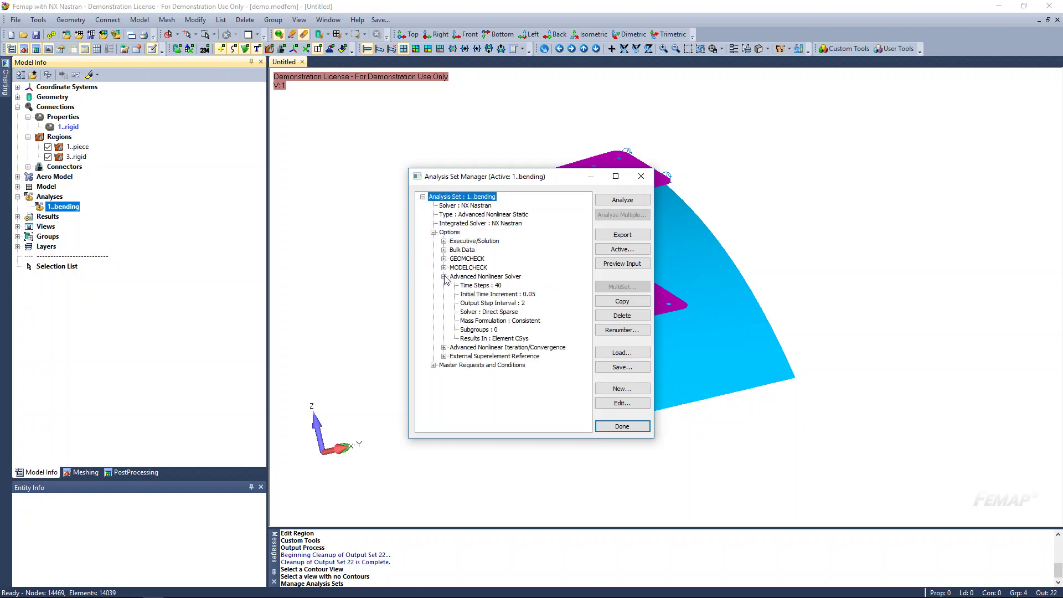
double_click(477, 285)
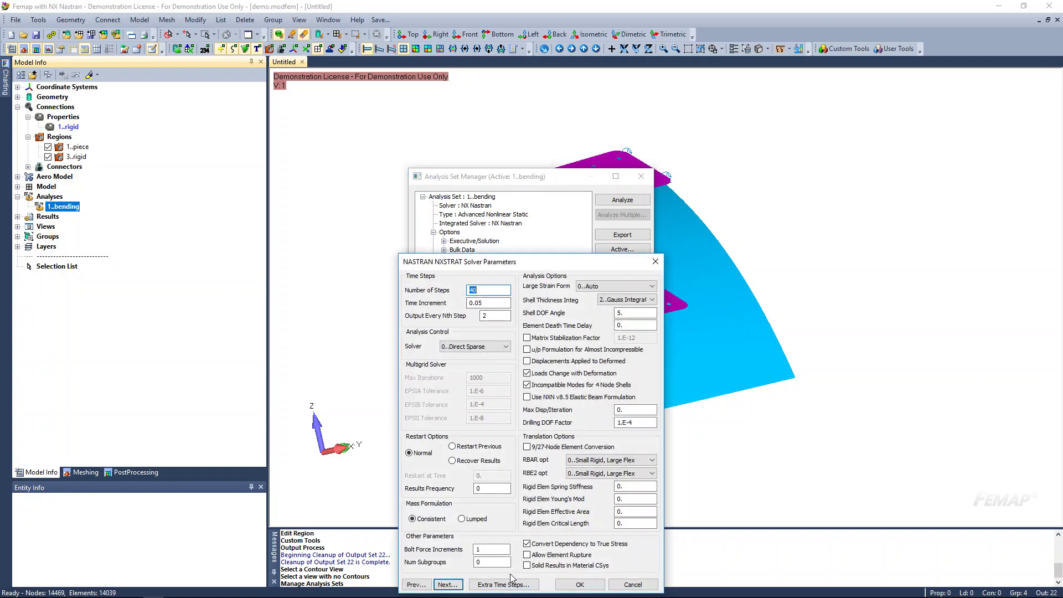
Step: Examine the NXSTRAT iteration and convergence parameters, cancel without saving changes, and close the Analysis Set Manager
left_click(527, 545)
left_click(448, 585)
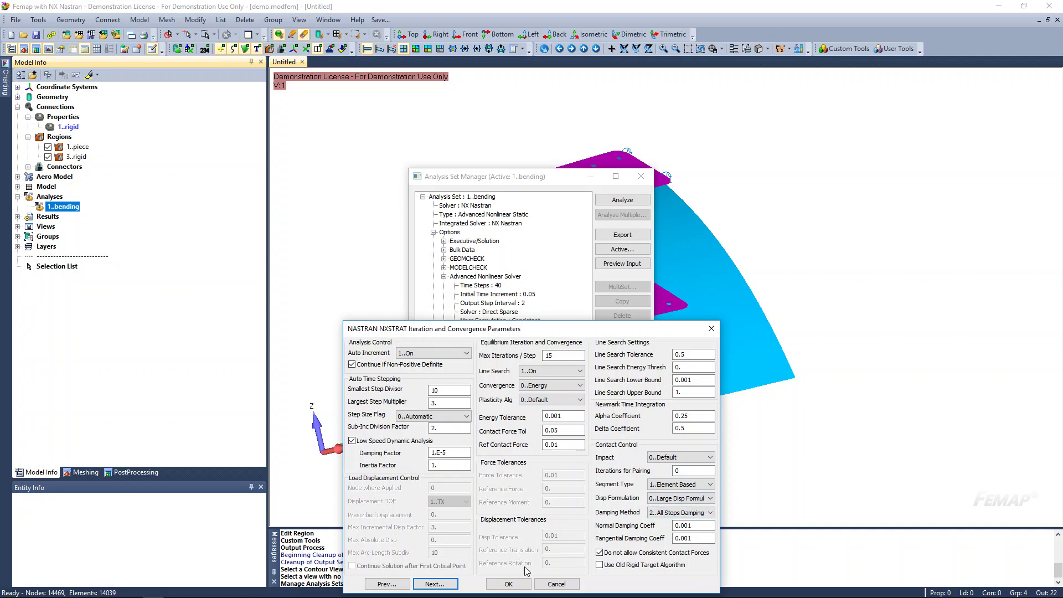
left_click(555, 585)
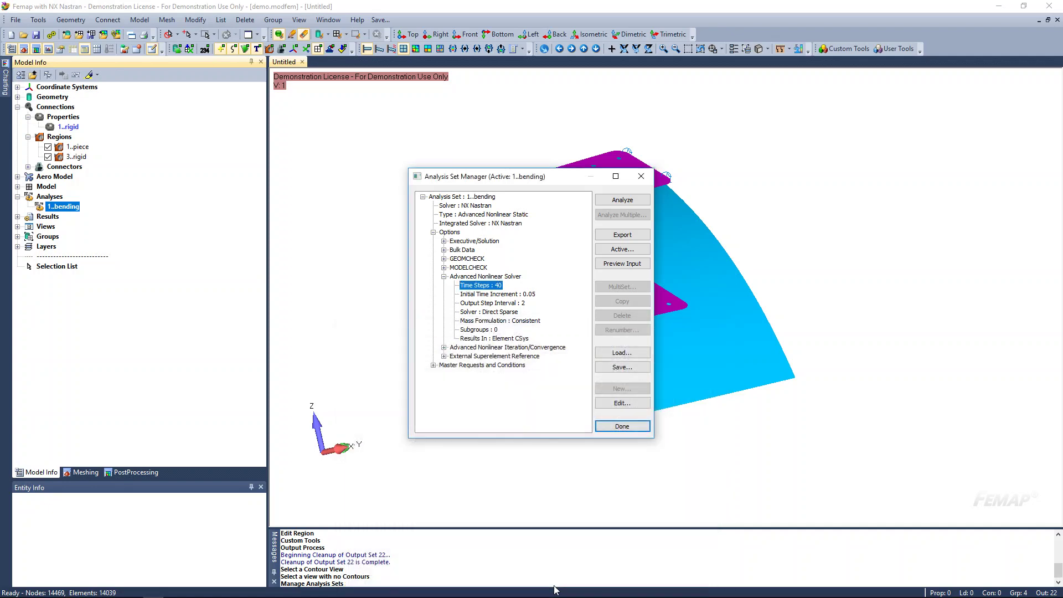
left_click(622, 427)
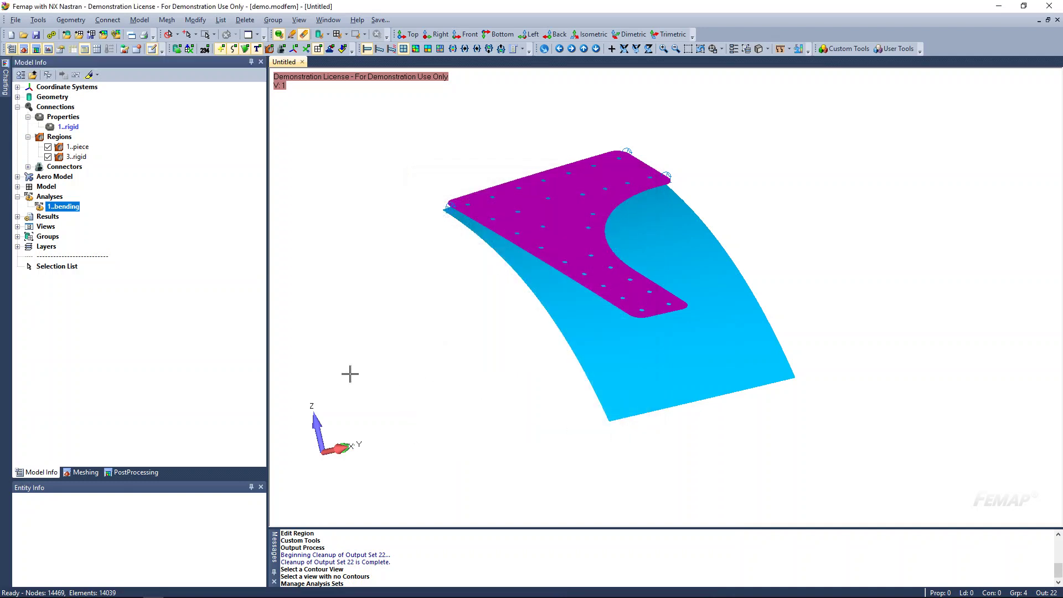